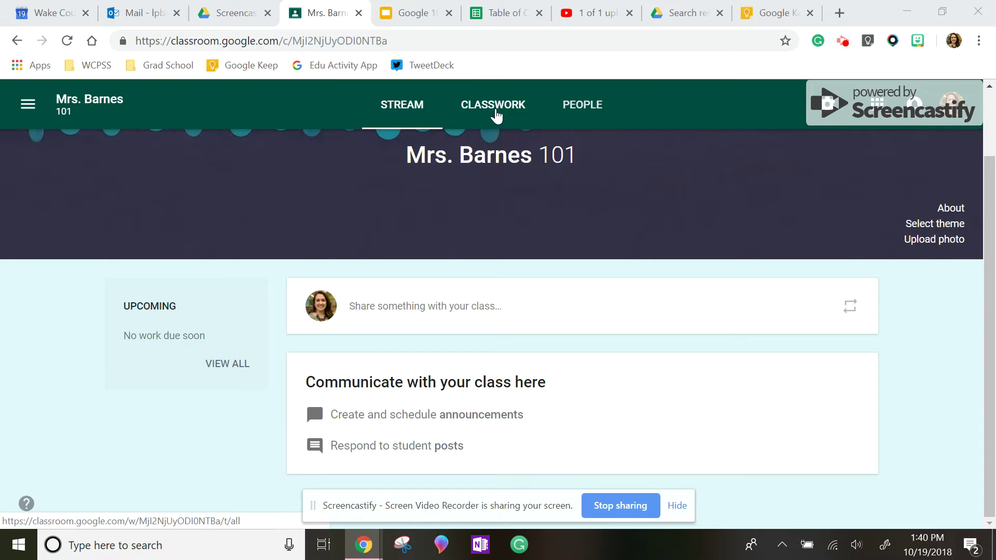
# Create a new assignment in the class's classwork and title it "Dream Garden"
pyautogui.click(493, 107)
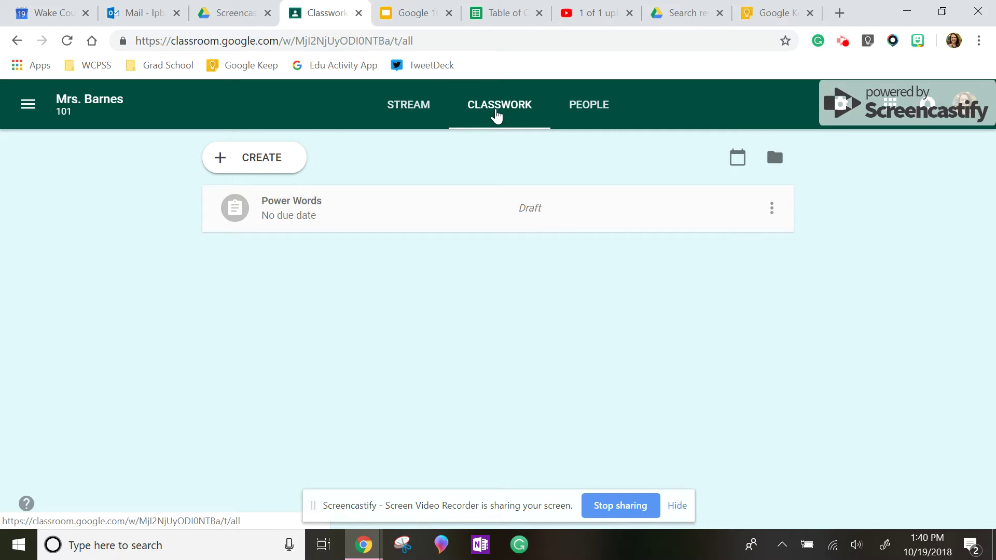
pyautogui.click(227, 161)
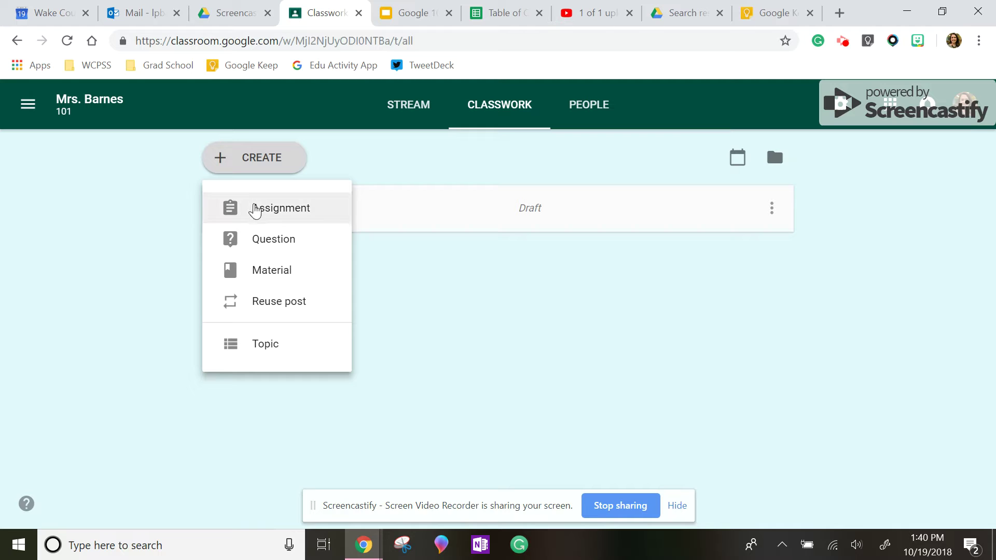
pyautogui.click(255, 210)
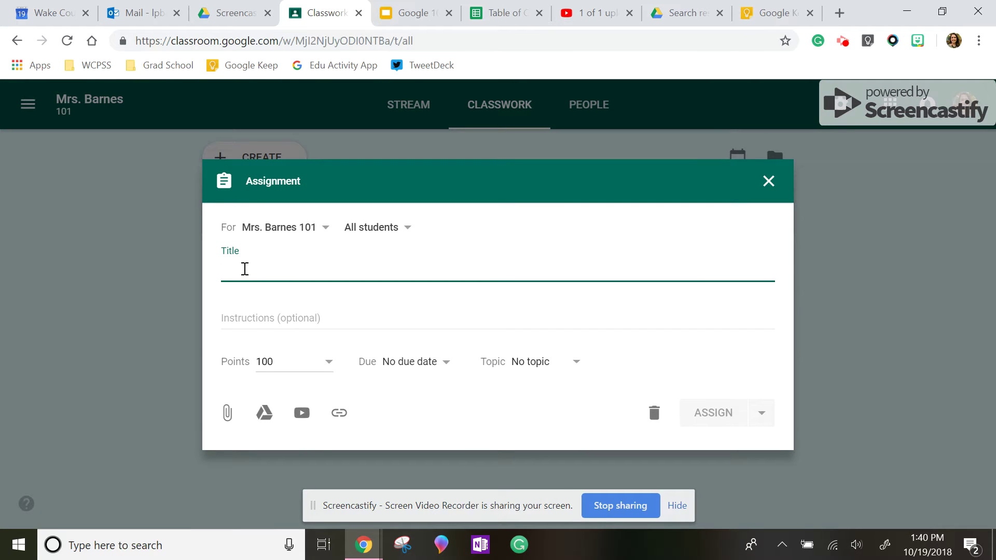
pyautogui.write('Dream Garden')
# Enter the assignment instructions "Please edit the slide show to build your dream garden."
pyautogui.press('Tab')
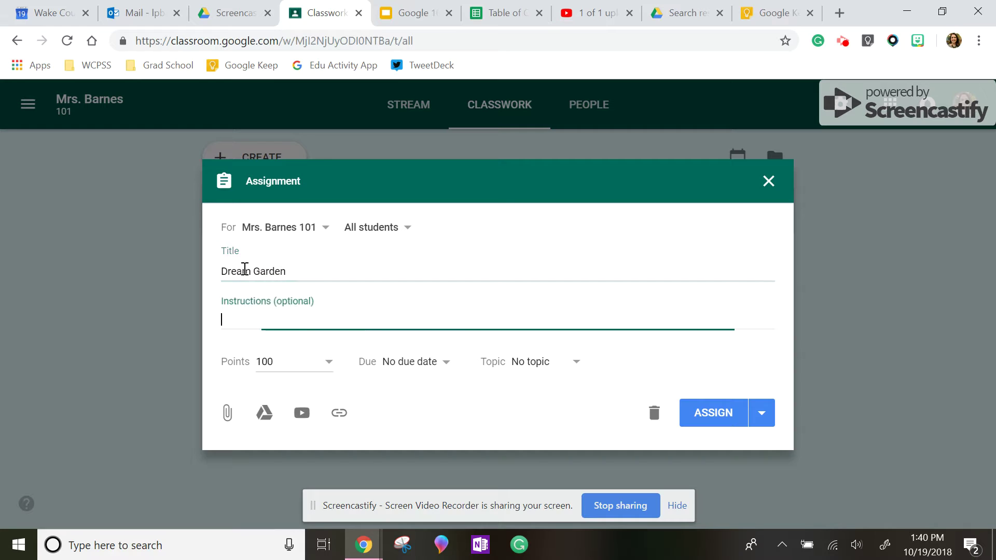
pyautogui.write('Please come')
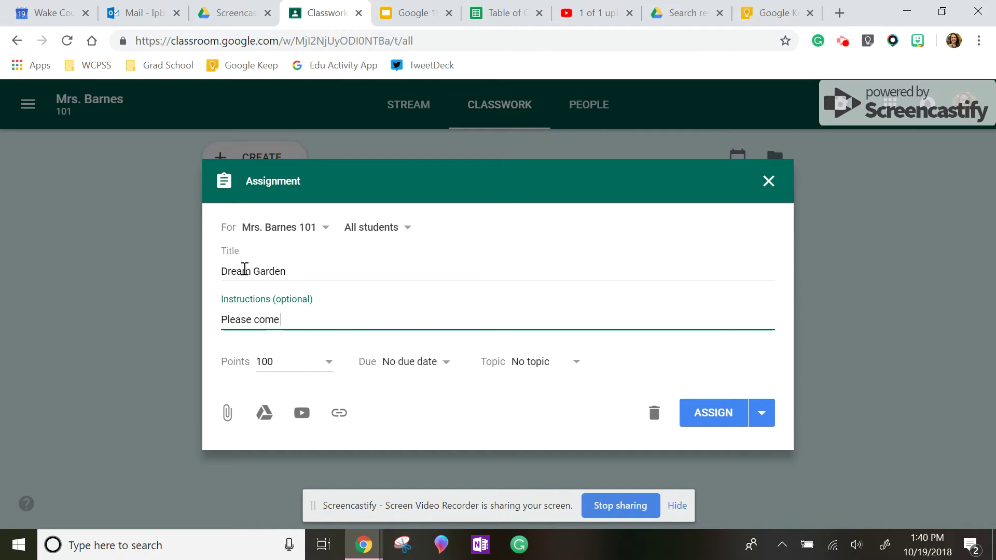
pyautogui.press('BackSpace')
pyautogui.press('BackSpace')
pyautogui.press('BackSpace')
pyautogui.press('BackSpace')
pyautogui.press('BackSpace')
pyautogui.write('edit the slide show to build your ')
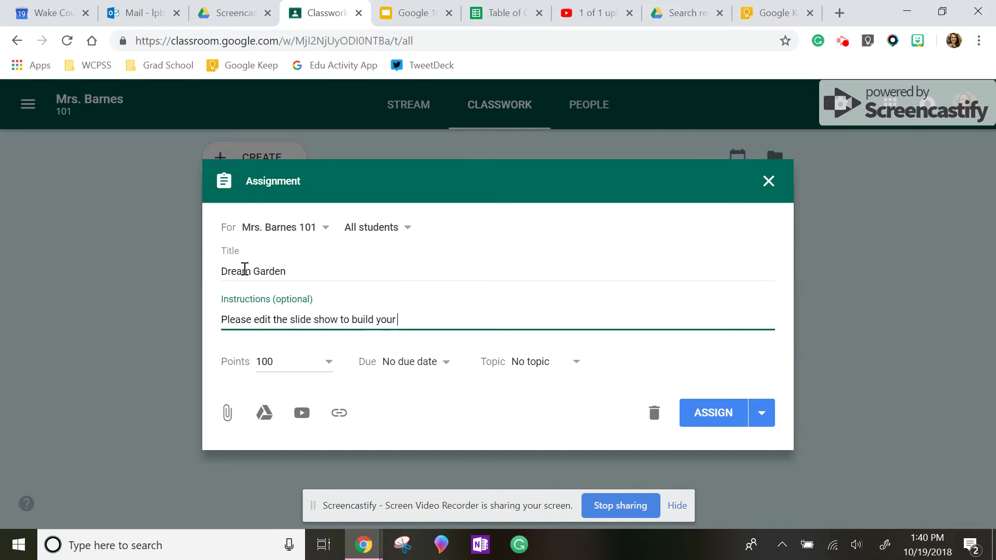
pyautogui.write('dream garden.')
# Assign the new topic "Math" to the assignment and make it Ungraded
pyautogui.click(520, 371)
pyautogui.click(528, 392)
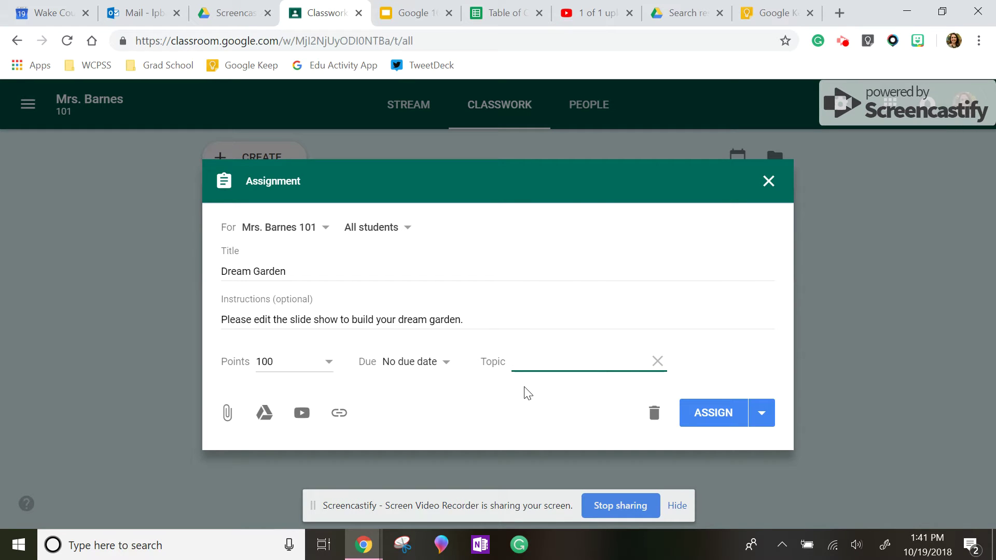
pyautogui.write('Math')
pyautogui.click(326, 362)
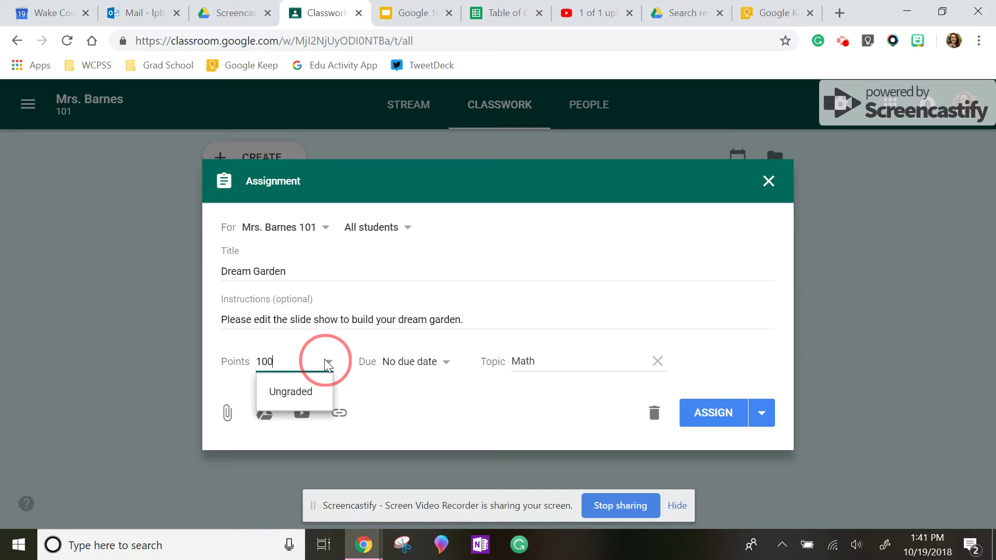
pyautogui.click(290, 392)
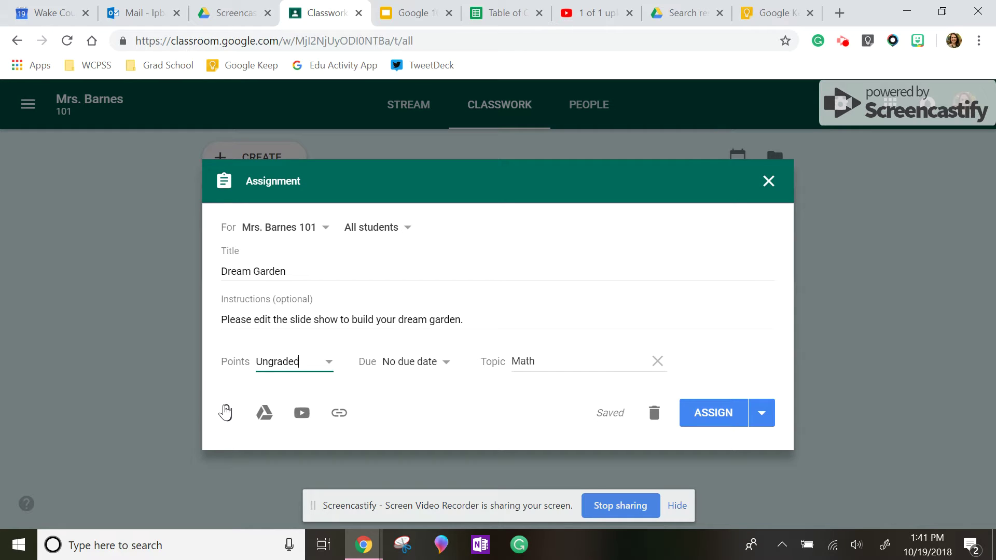
# Search Google Drive for "dream garden" and attach the document "Copy of Garden Design Plant Checklist" to the assignment
pyautogui.click(226, 412)
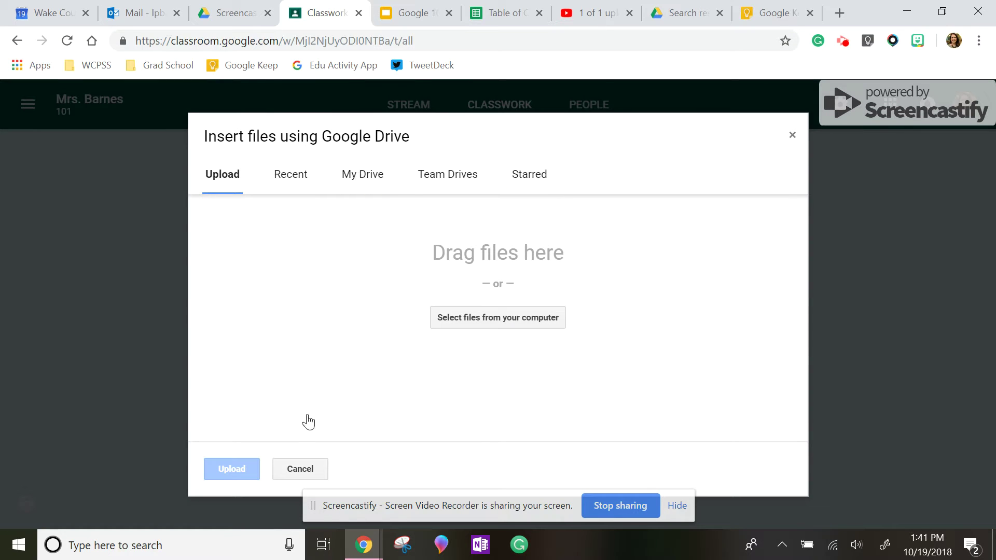
pyautogui.click(289, 468)
pyautogui.click(259, 412)
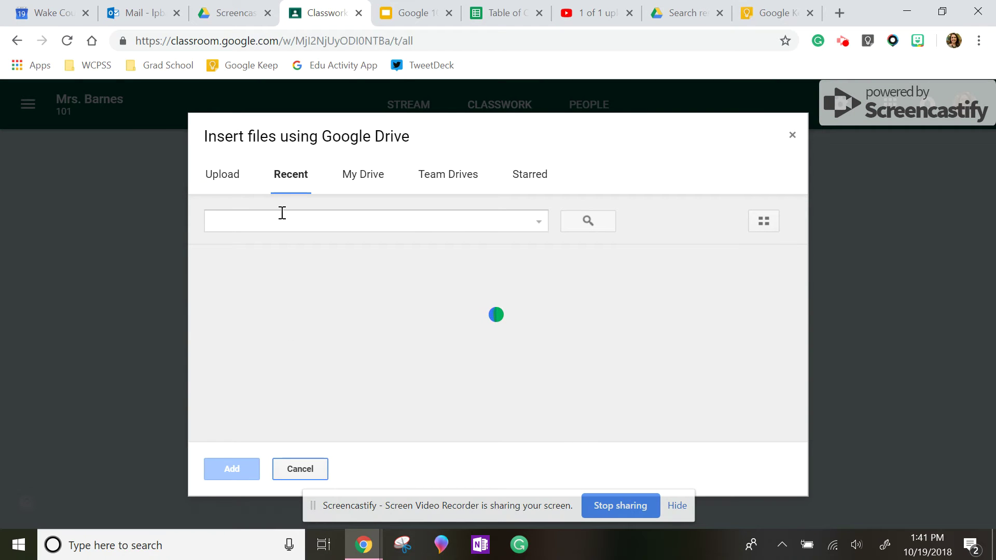
pyautogui.click(282, 213)
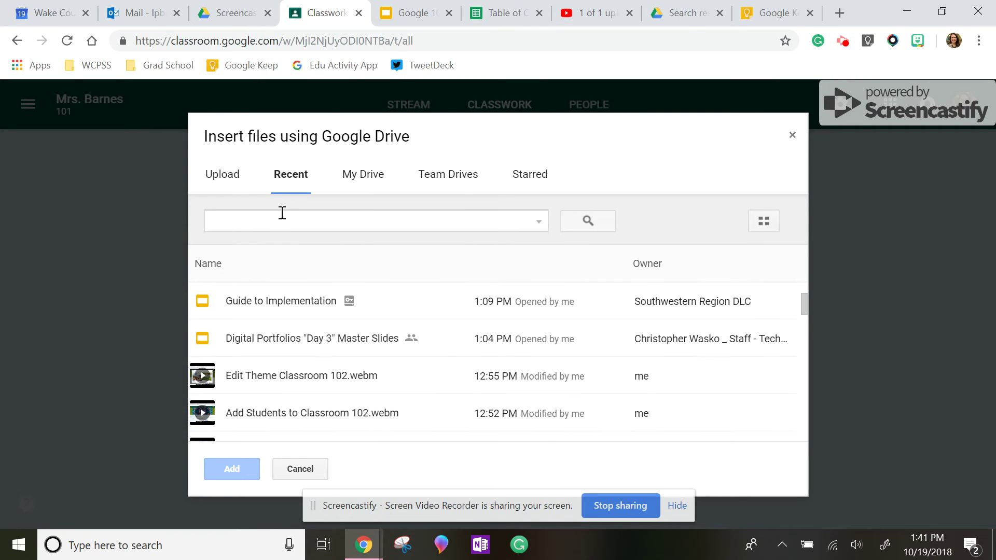
pyautogui.click(269, 227)
pyautogui.write('dream gar')
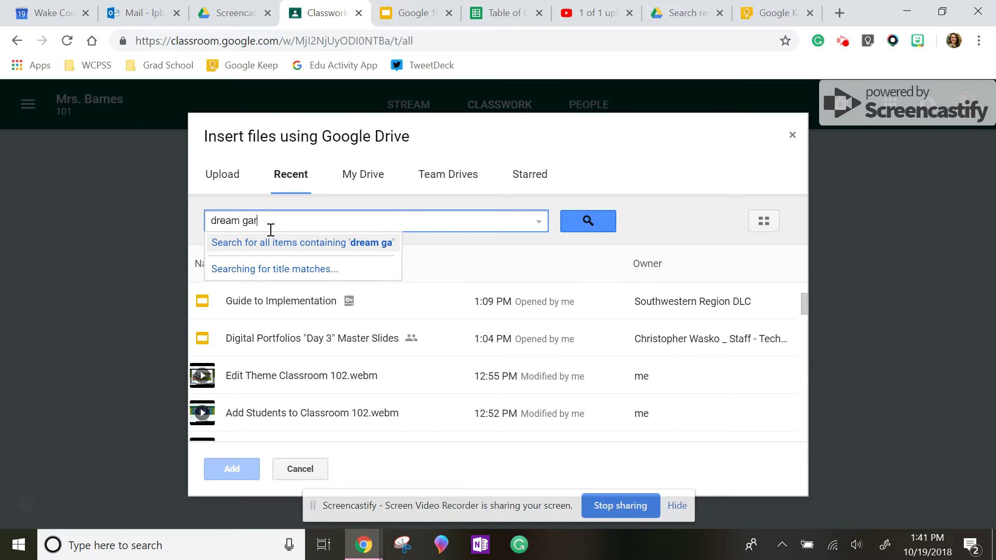
pyautogui.write('den')
pyautogui.press('Return')
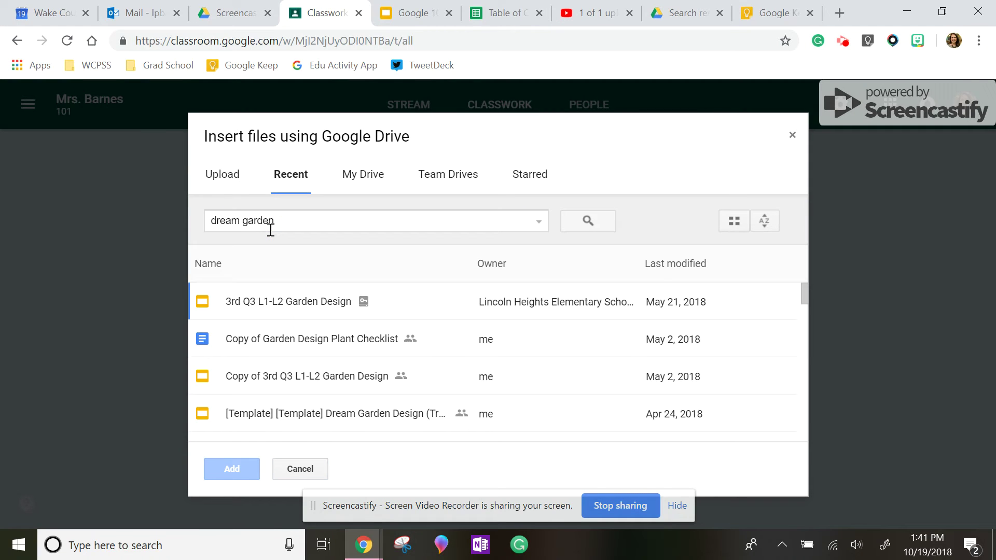
pyautogui.click(293, 345)
pyautogui.click(239, 474)
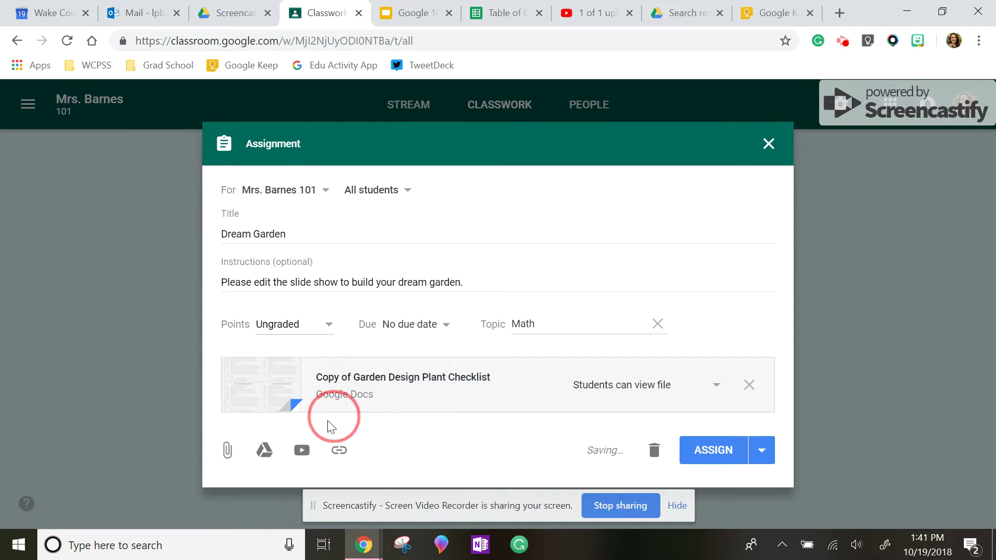
# Search YouTube for "garden design" and attach the video "50 Modern Garden Design Ideas 2016 - Small and big garden decoration Part.2"
pyautogui.click(302, 450)
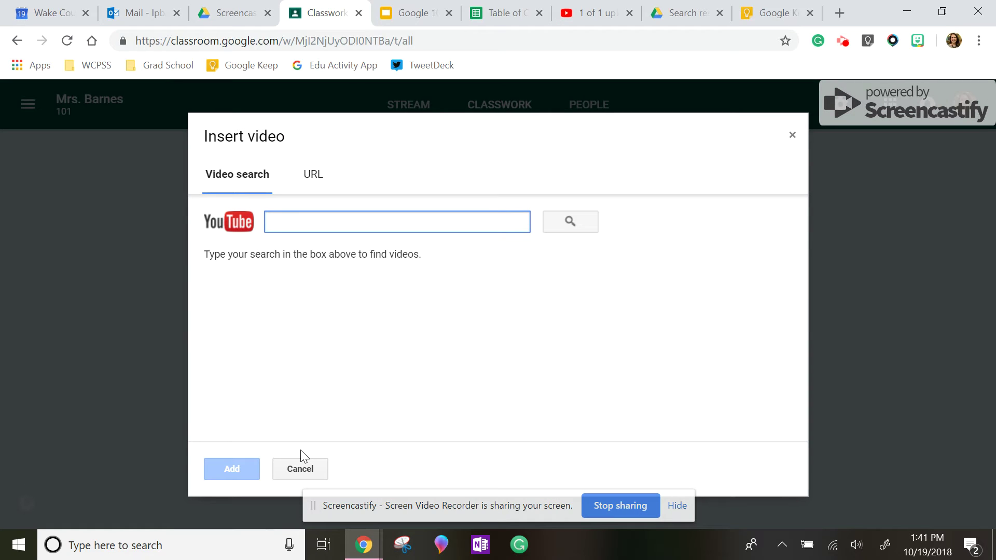
pyautogui.write('garden design')
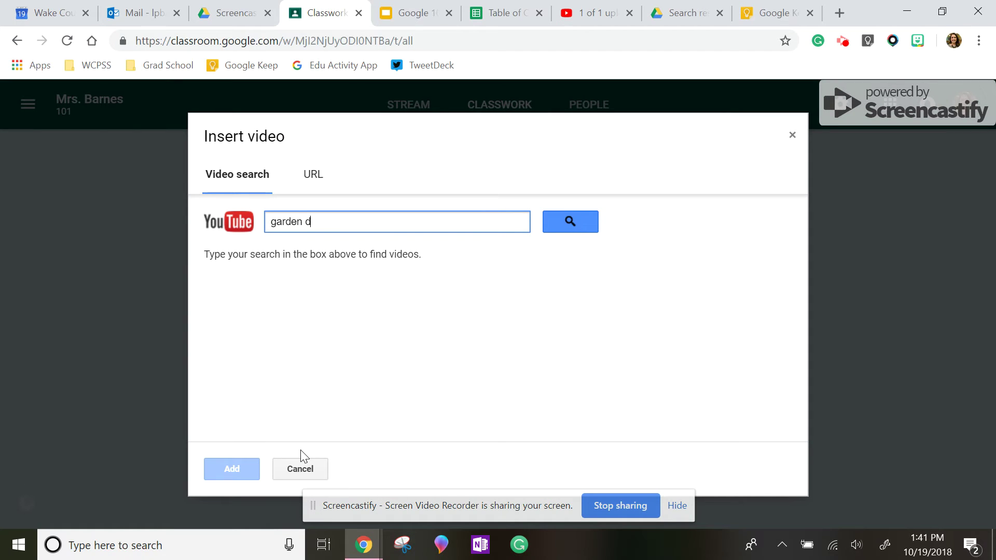
pyautogui.press('Return')
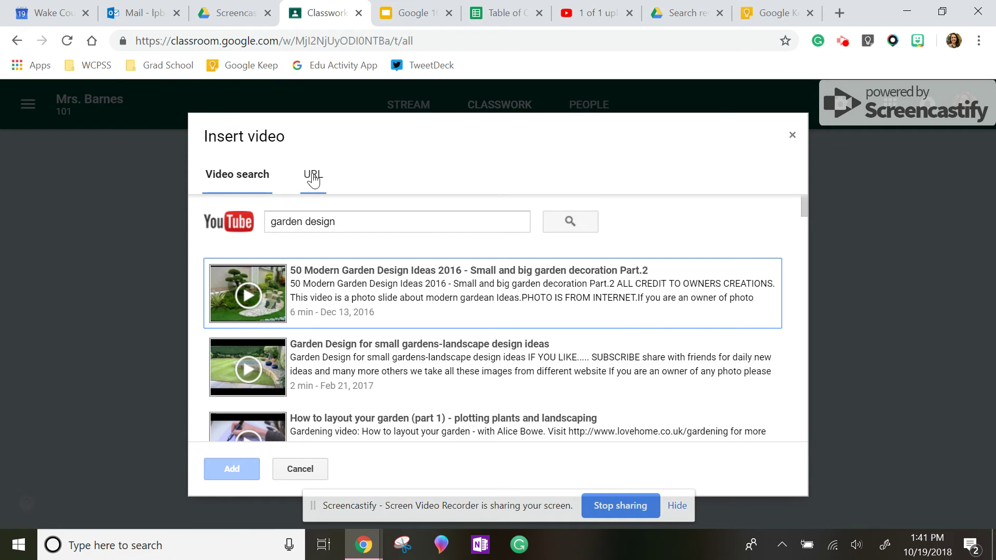
pyautogui.click(256, 291)
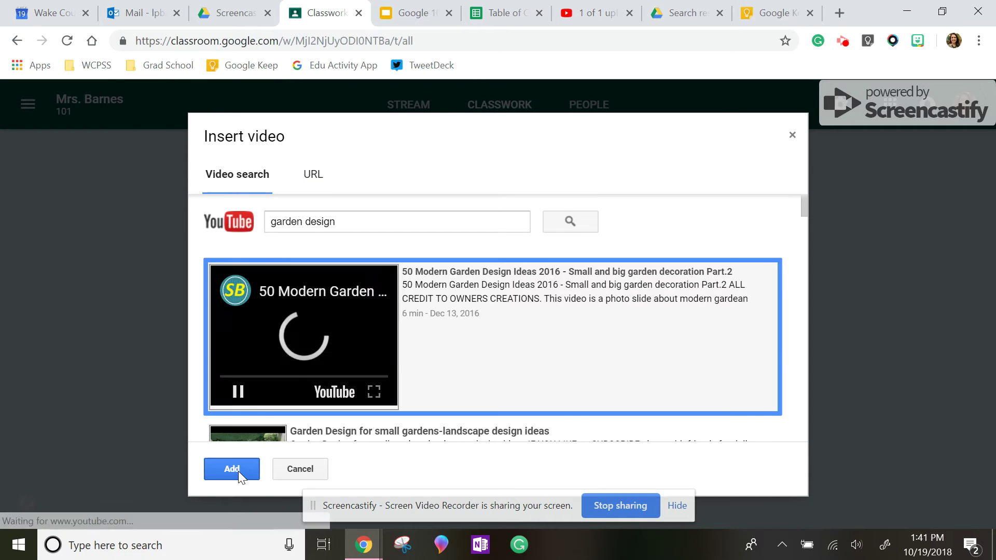
pyautogui.click(238, 470)
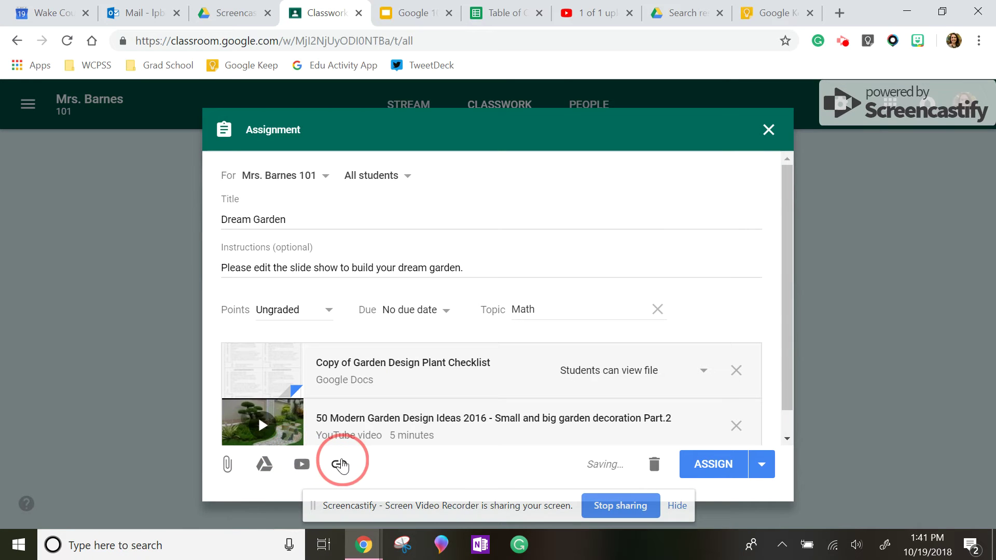
pyautogui.click(339, 465)
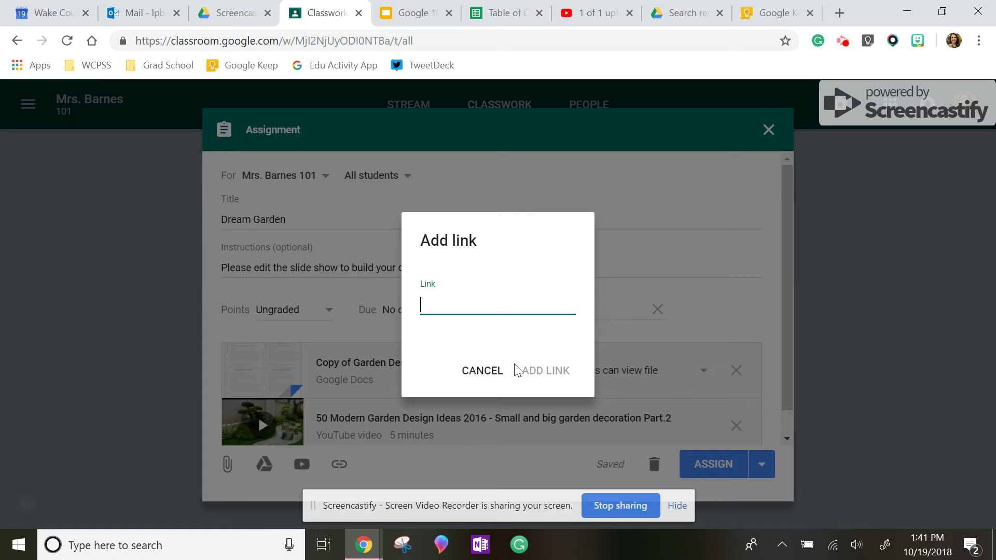
pyautogui.click(483, 370)
# Set the plant checklist to make a copy for each student, and assign the Dream Garden assignment to the class
pyautogui.scroll(-1, 456, 358)
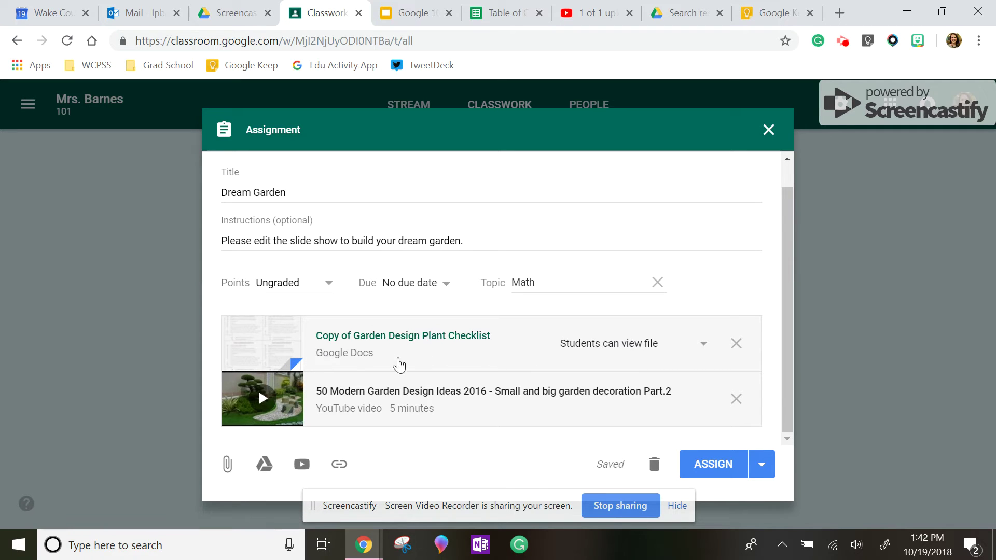
pyautogui.click(703, 344)
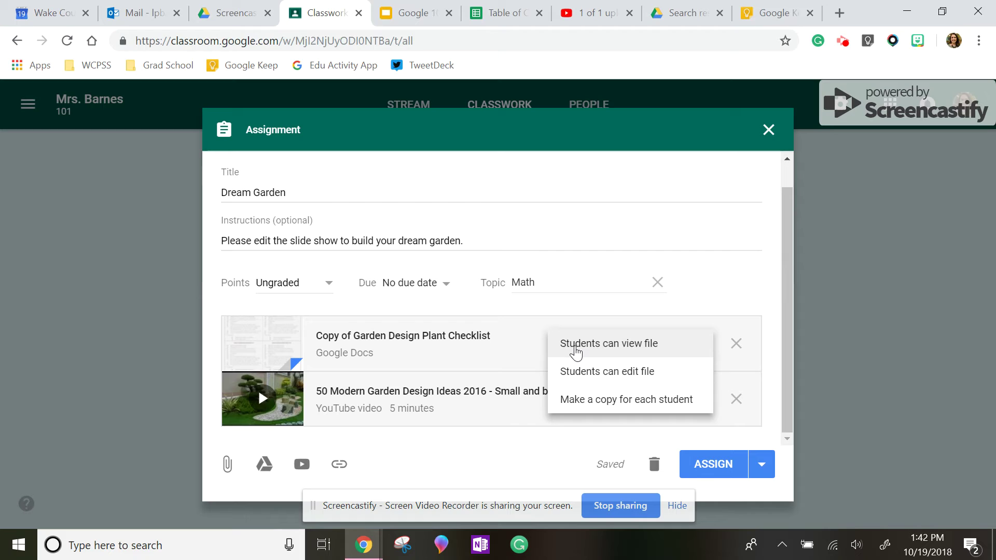
pyautogui.click(585, 403)
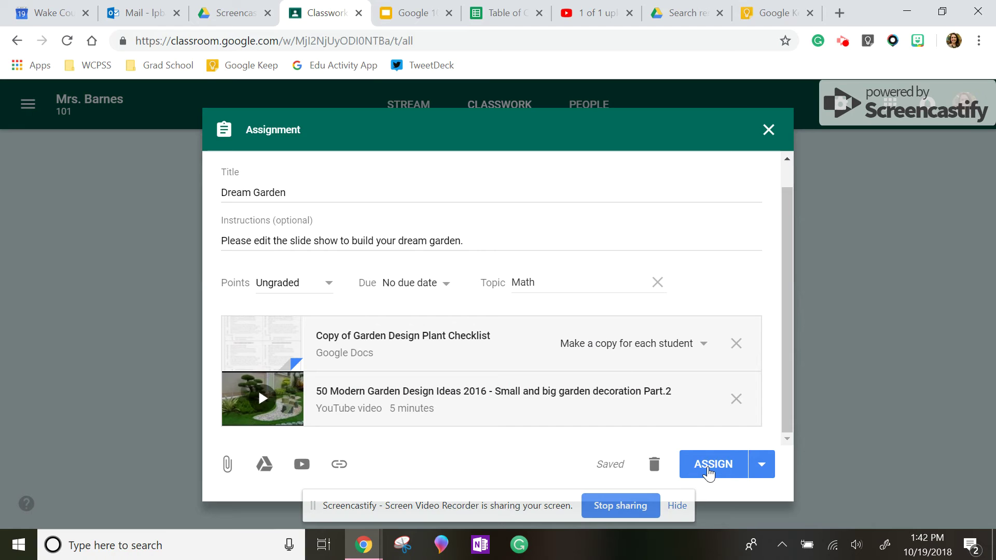
pyautogui.click(772, 469)
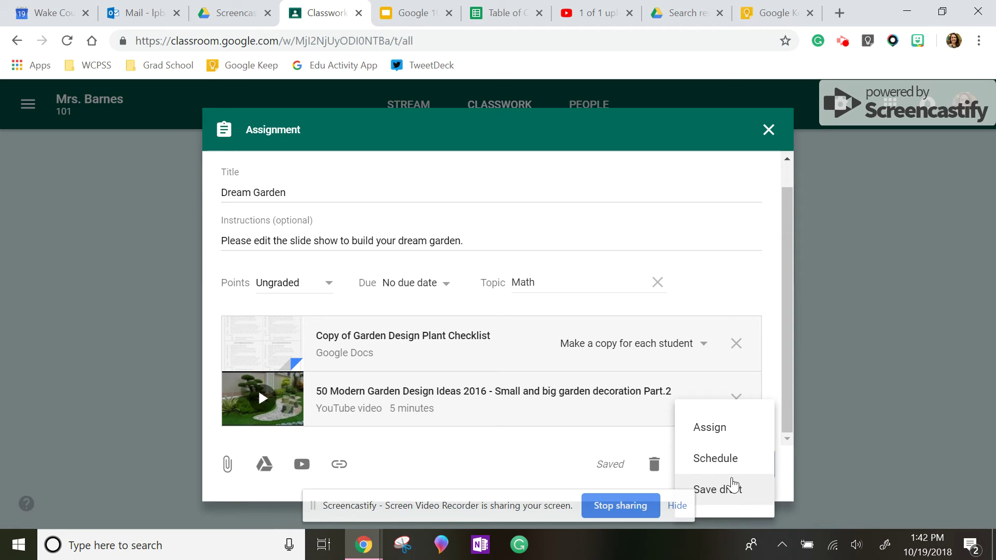
pyautogui.click(735, 432)
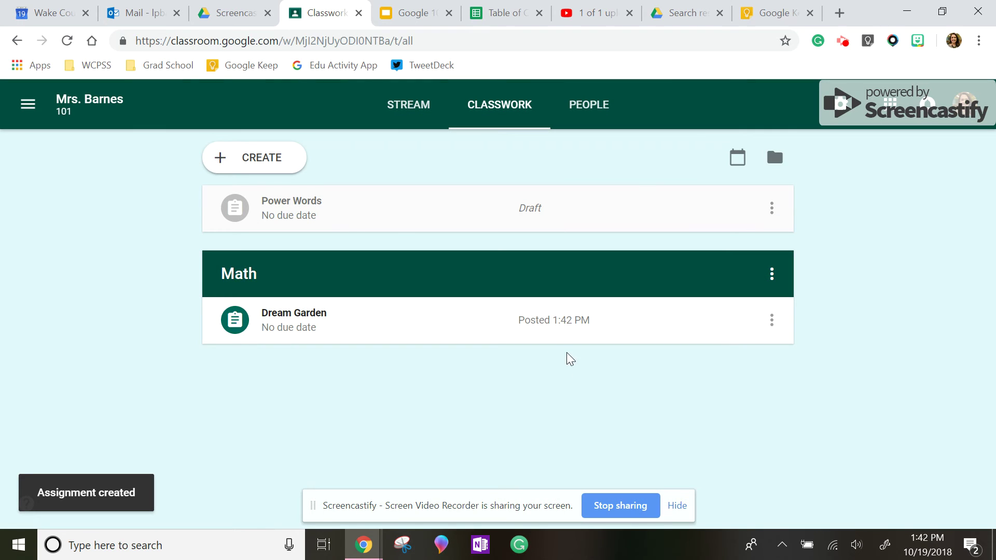
# Open the class's Google Drive folder, look inside its Dream Garden folder, and return to the class folder
pyautogui.click(780, 164)
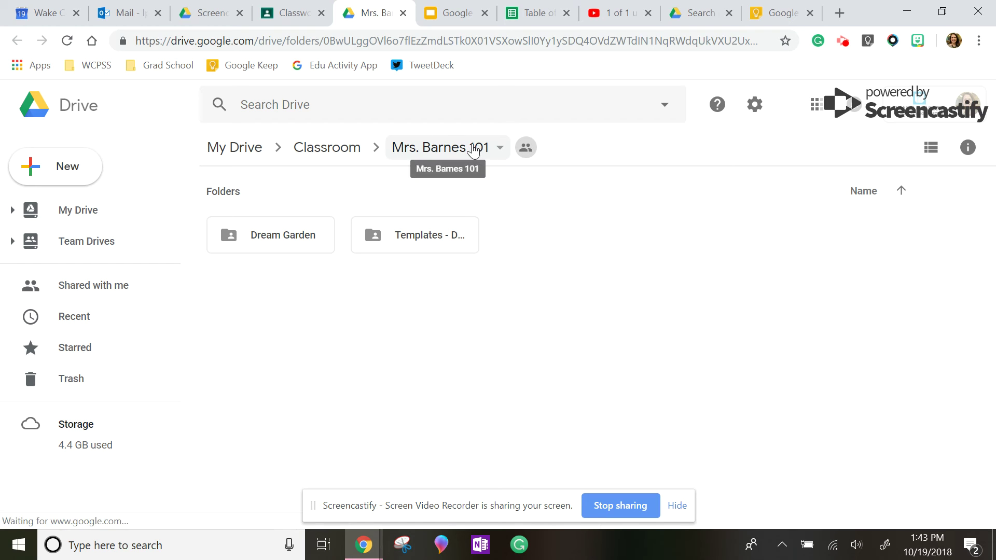
pyautogui.doubleClick(275, 236)
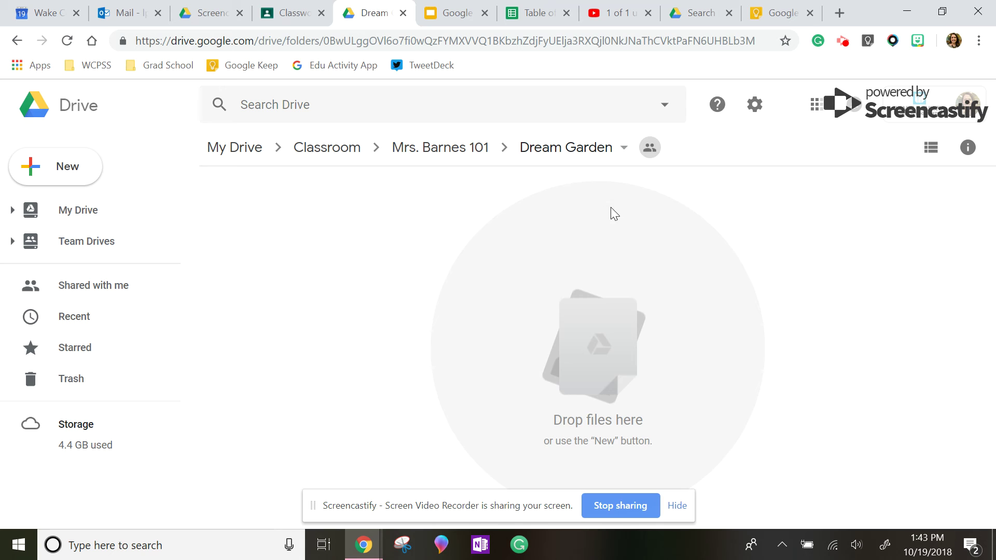
pyautogui.click(458, 149)
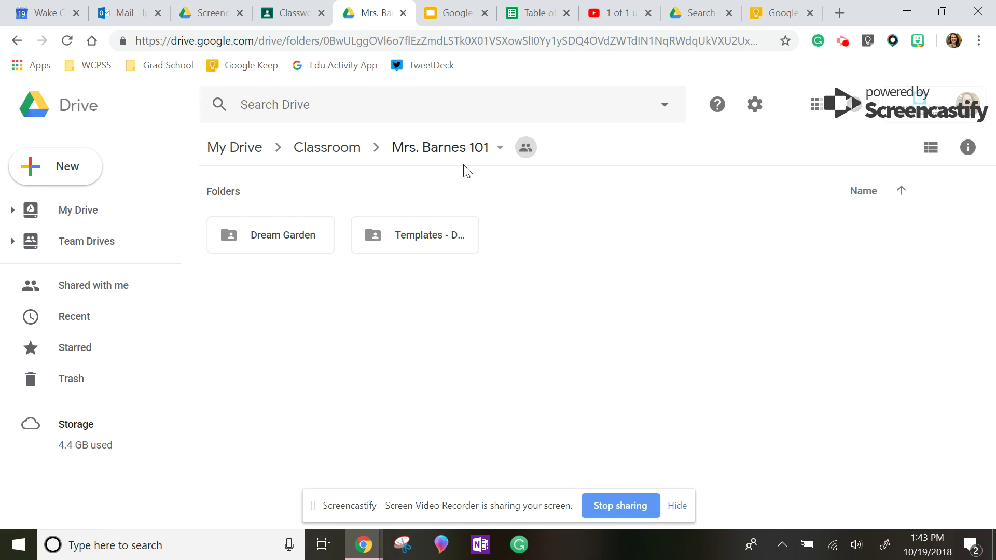
# Switch back to Google Classroom, start a new question and set its answer type to Multiple choice
pyautogui.click(281, 14)
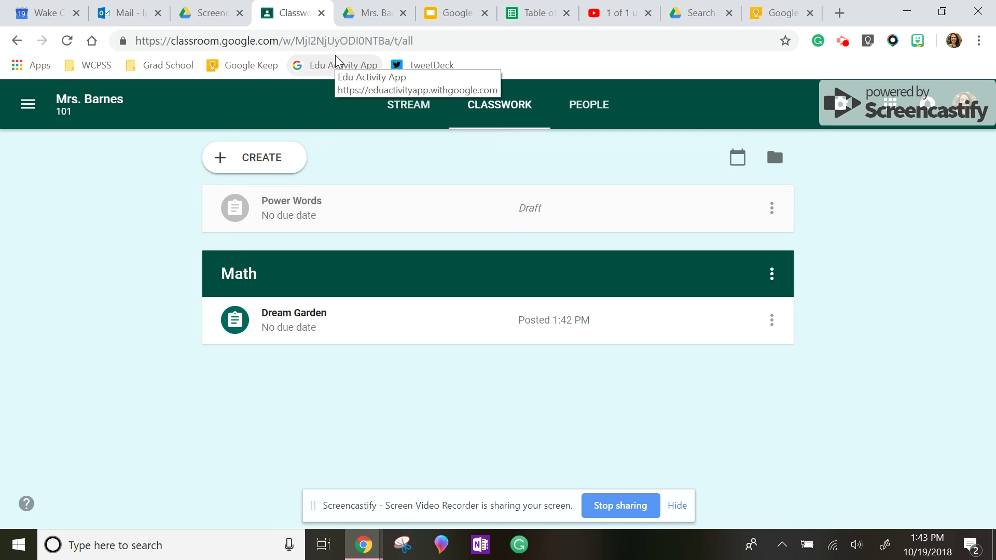
pyautogui.click(263, 152)
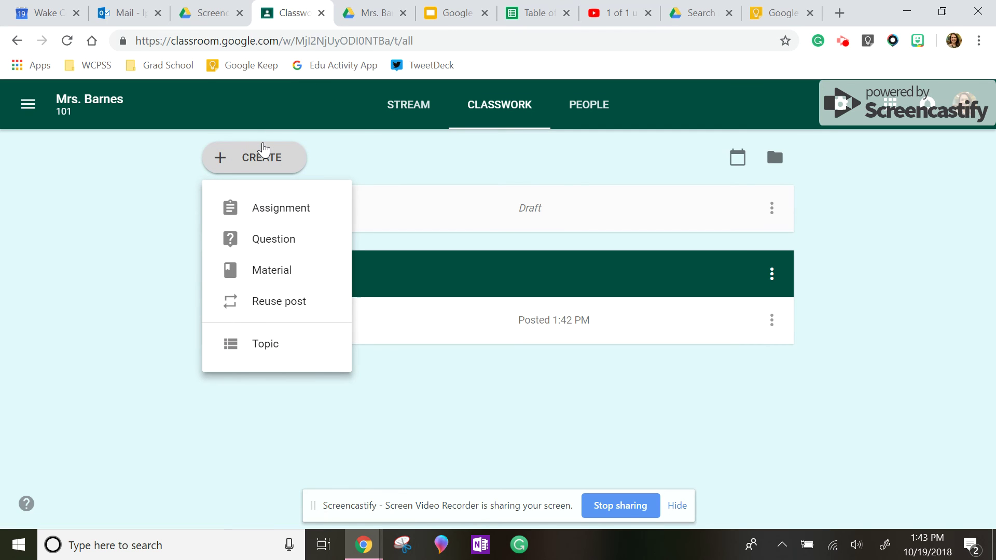
pyautogui.click(267, 235)
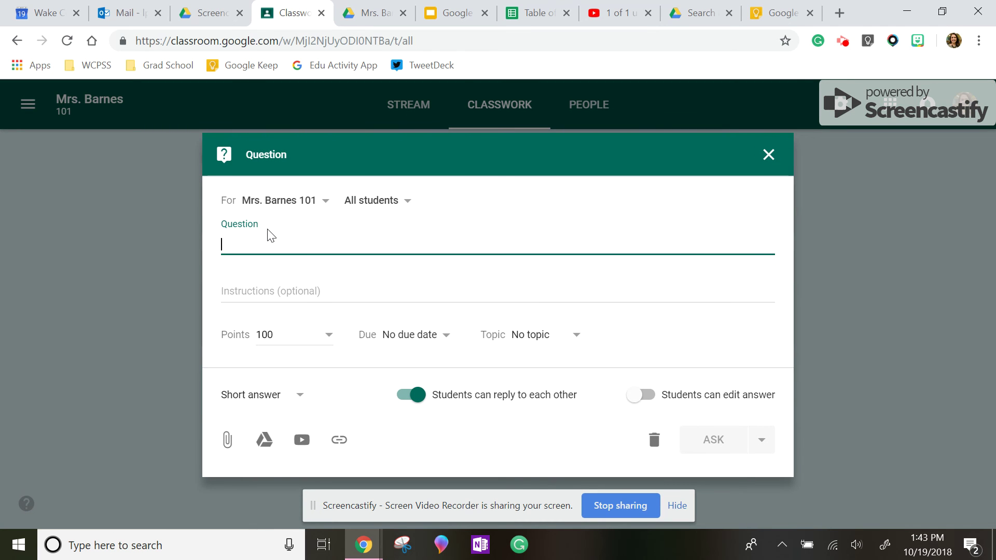
pyautogui.click(284, 397)
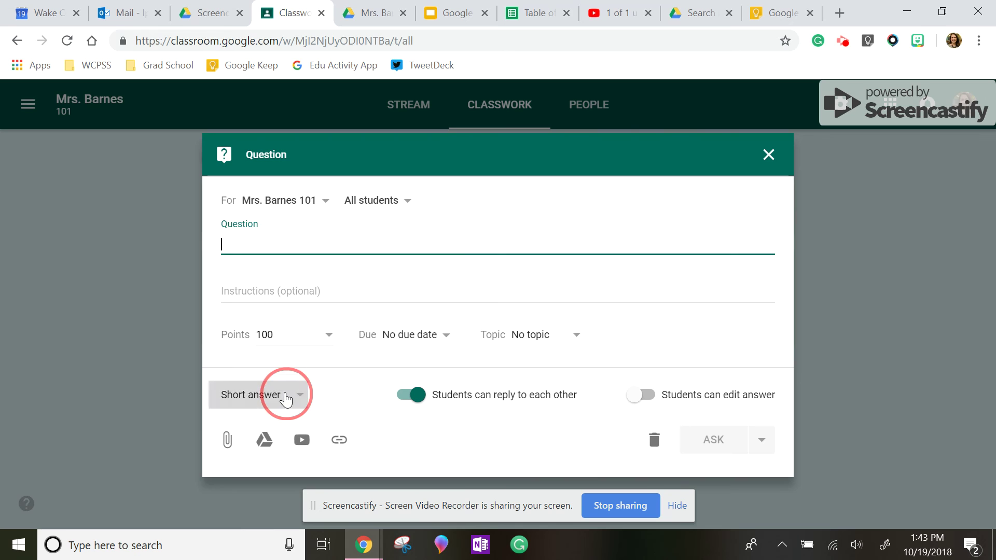
pyautogui.click(280, 419)
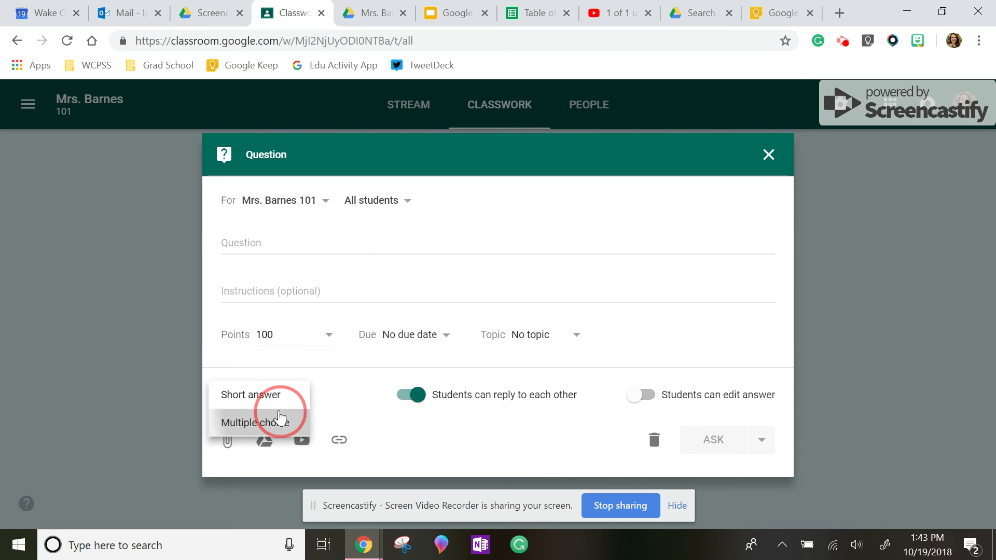
pyautogui.scroll(-1, 596, 372)
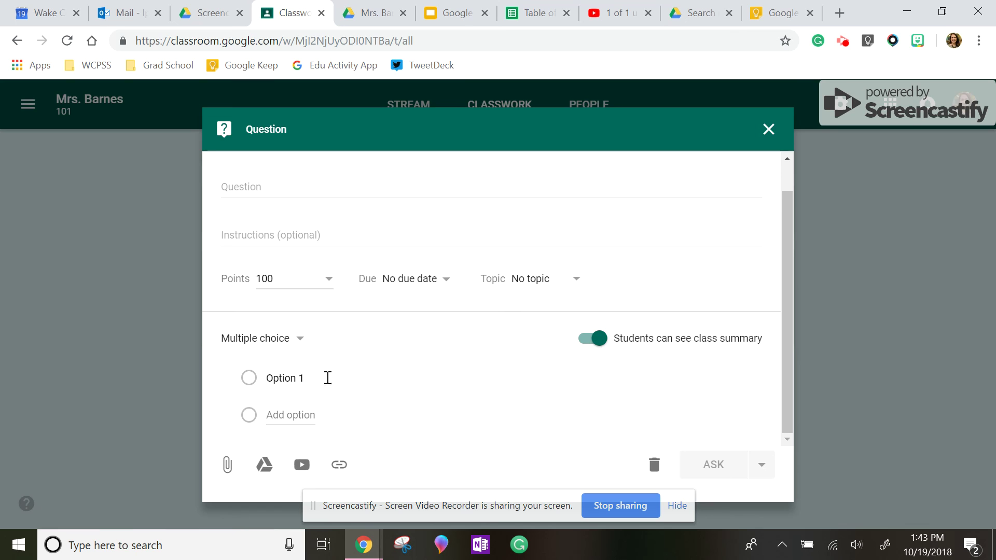
# Change the question's answer type to Short answer, allow students to reply to each other, and close the question without asking it
pyautogui.click(280, 345)
pyautogui.click(266, 311)
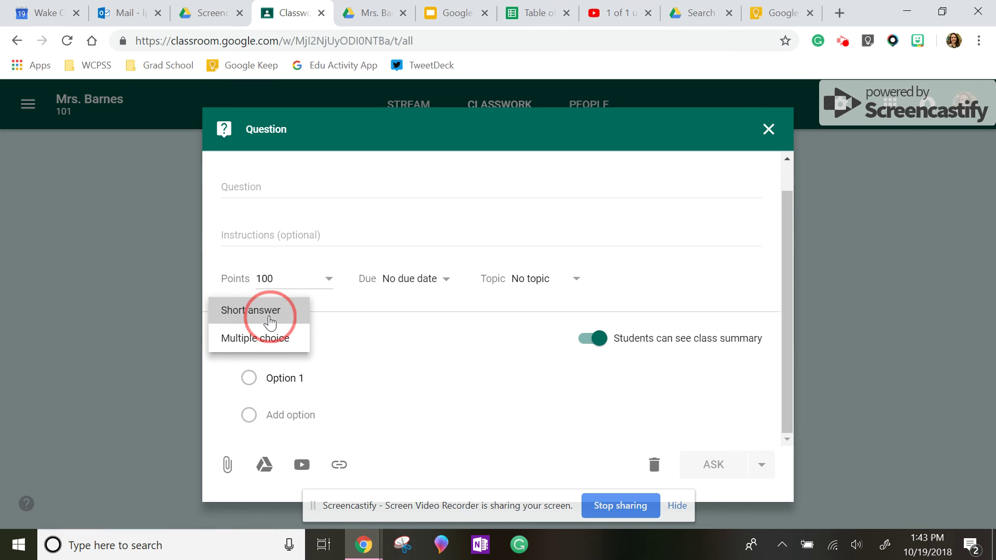
pyautogui.click(403, 400)
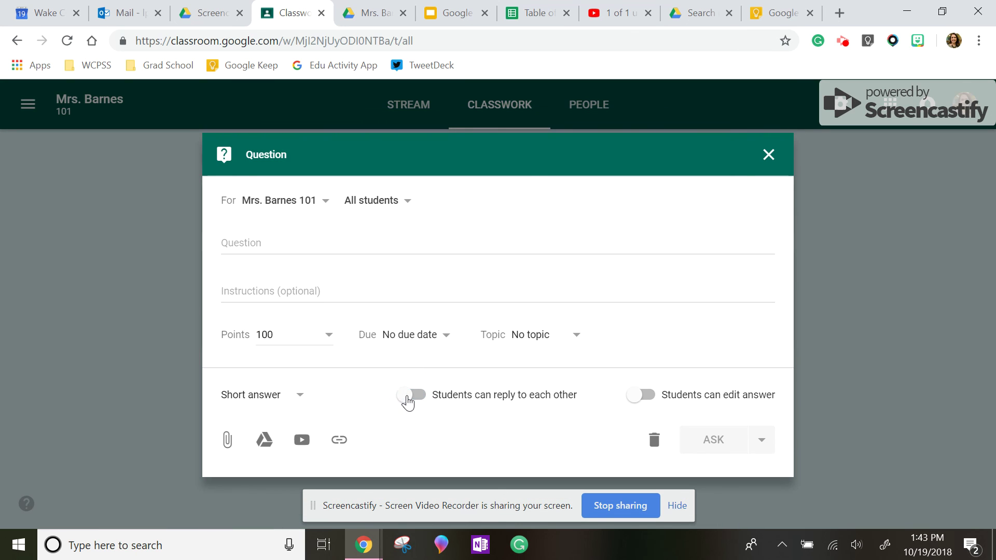
pyautogui.click(403, 400)
pyautogui.click(768, 154)
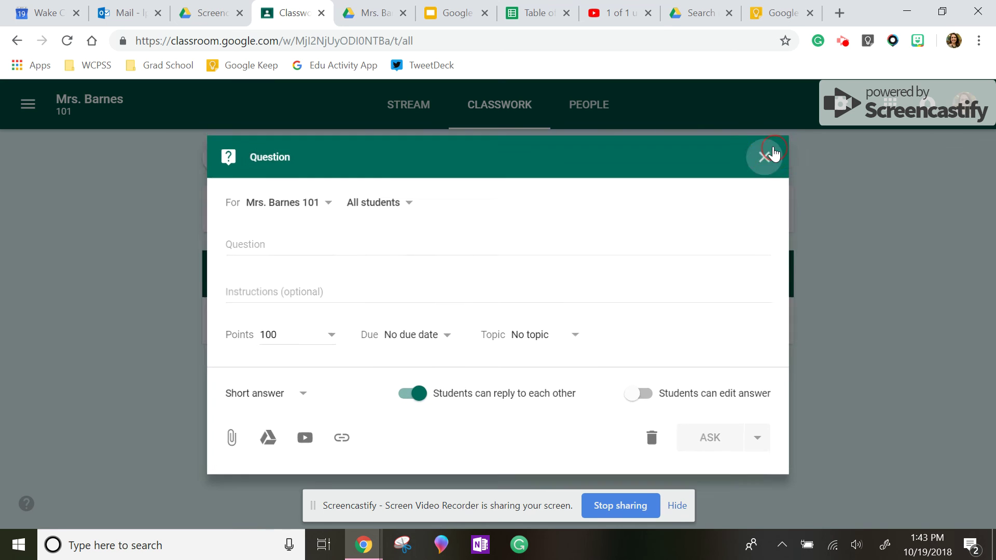
# Open a new Material post for the class to view its fields, and close it without posting
pyautogui.click(283, 166)
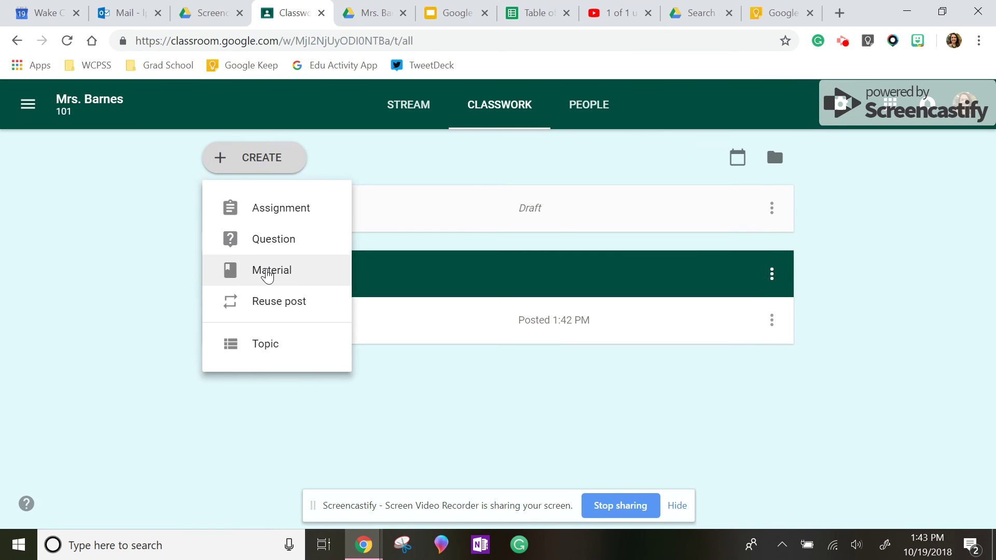
pyautogui.click(266, 271)
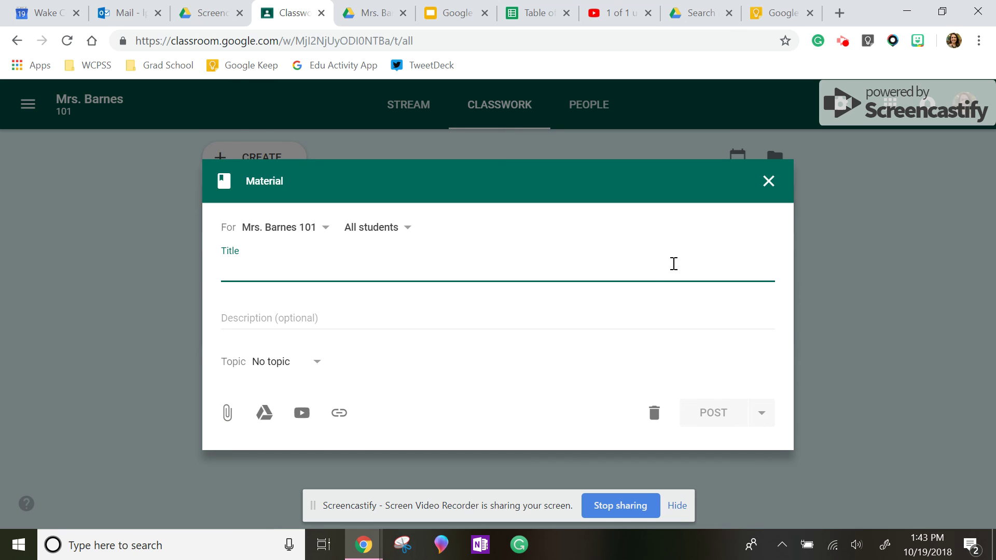
pyautogui.click(769, 181)
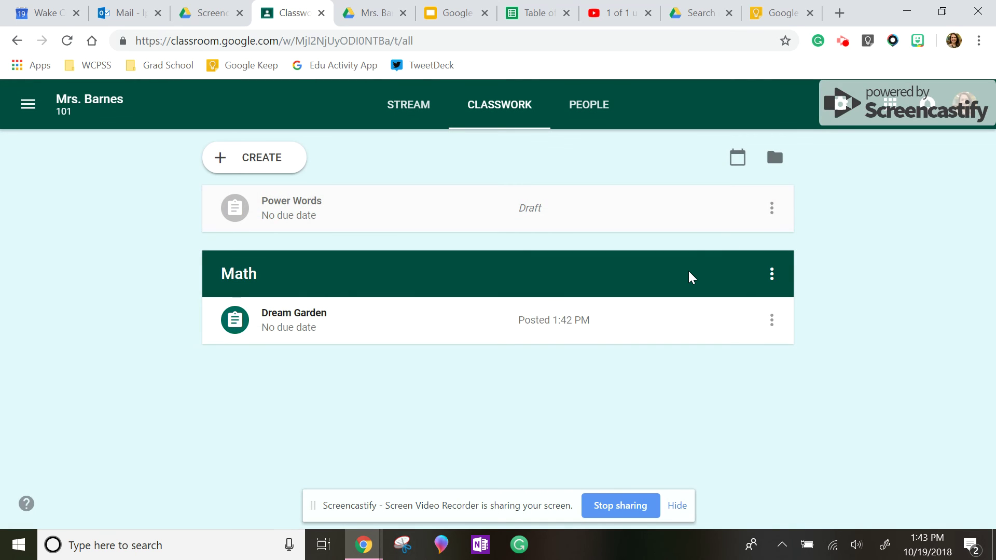